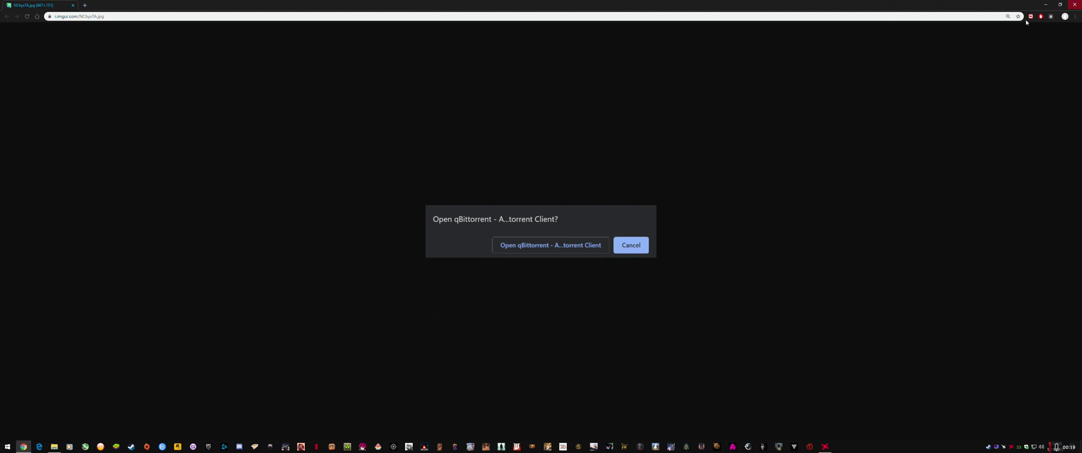
Close the Chrome window and bring up the hidden items option in File Explorer.
{"action": "left_click", "coordinate": [1076, 4]}
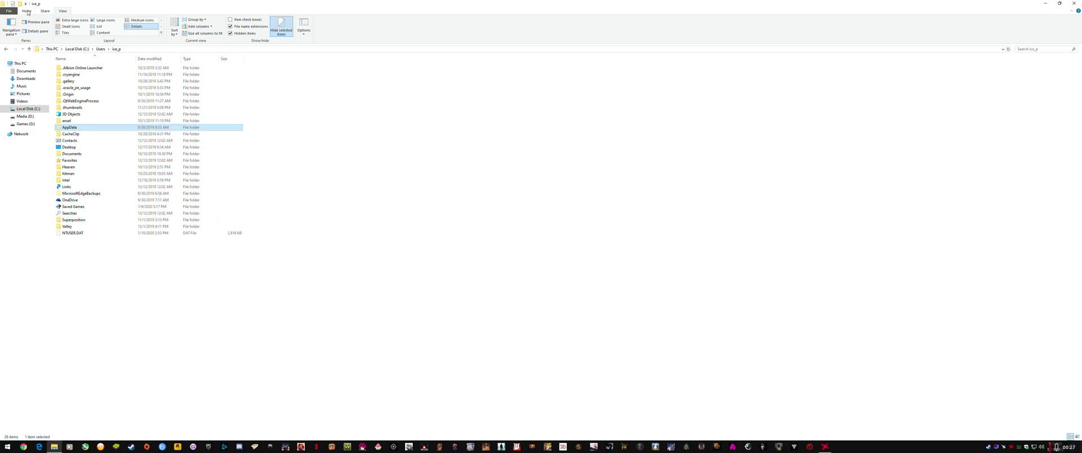
{"action": "double_click", "coordinate": [63, 12]}
{"action": "left_click", "coordinate": [63, 12]}
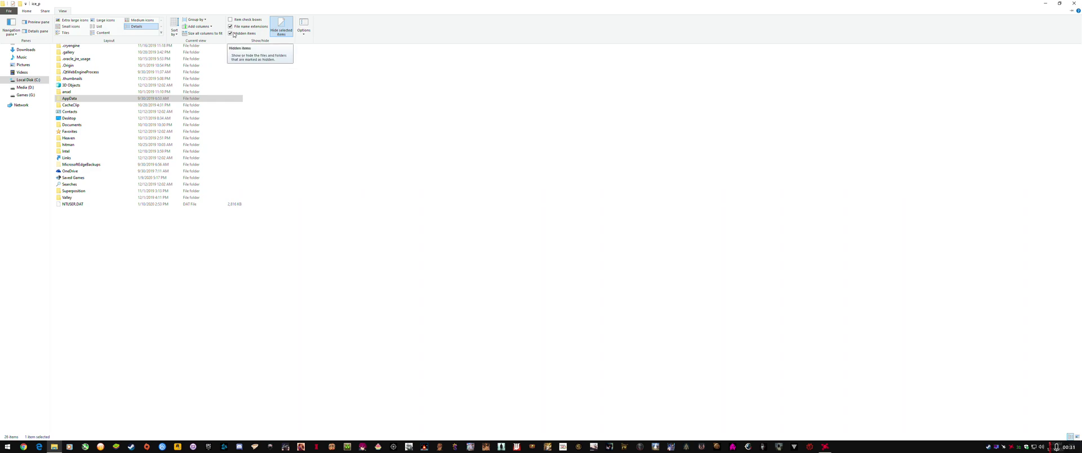
Open the folder AppData/Local/Google/Chrome/User Data/Default inside the user's profile folder.
{"action": "left_click", "coordinate": [80, 99]}
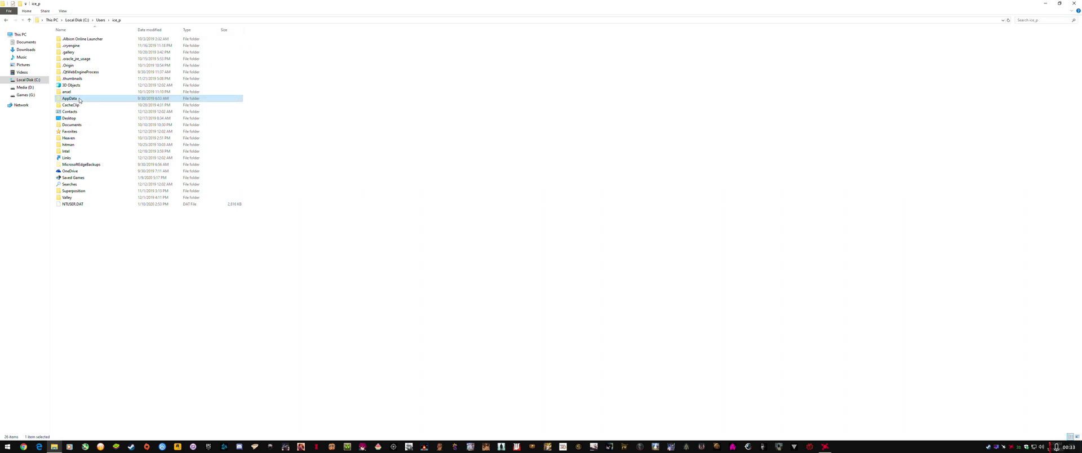
{"action": "double_click", "coordinate": [90, 100]}
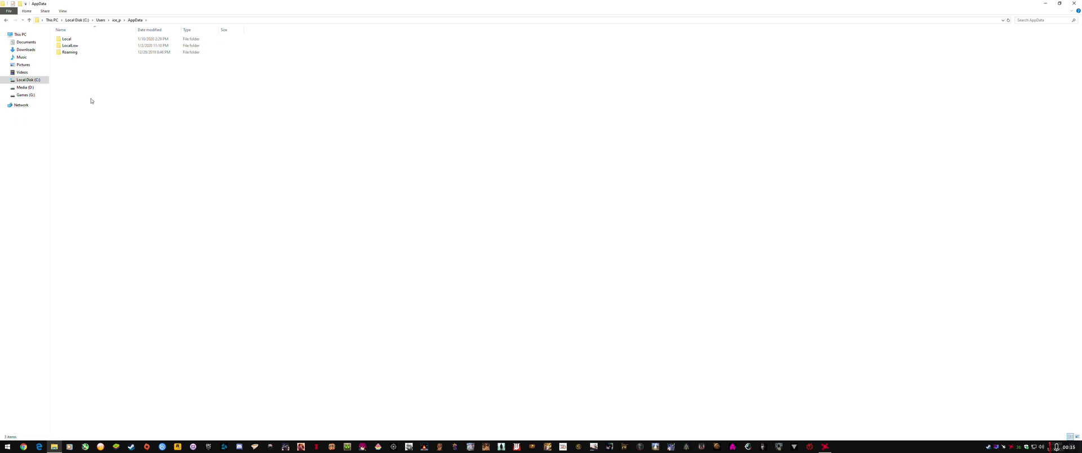
{"action": "double_click", "coordinate": [101, 41]}
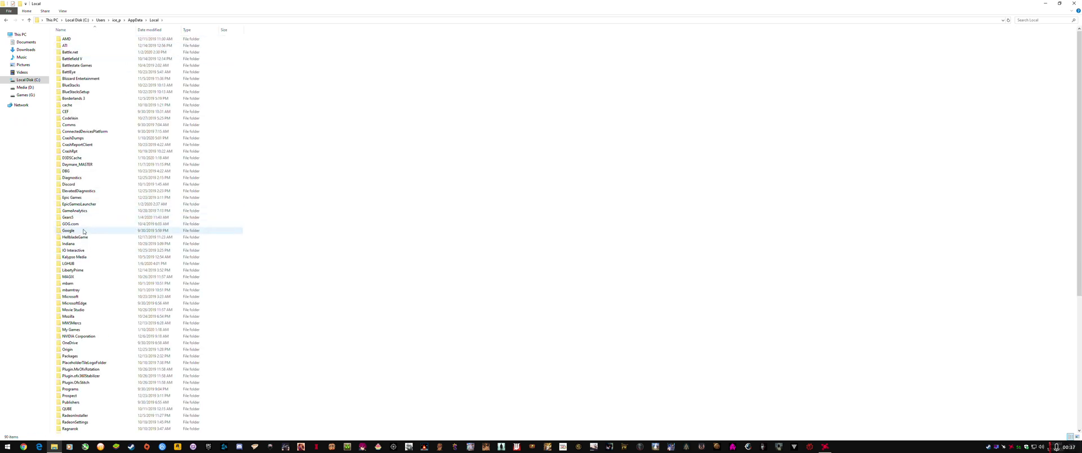
{"action": "double_click", "coordinate": [83, 232]}
{"action": "double_click", "coordinate": [113, 39]}
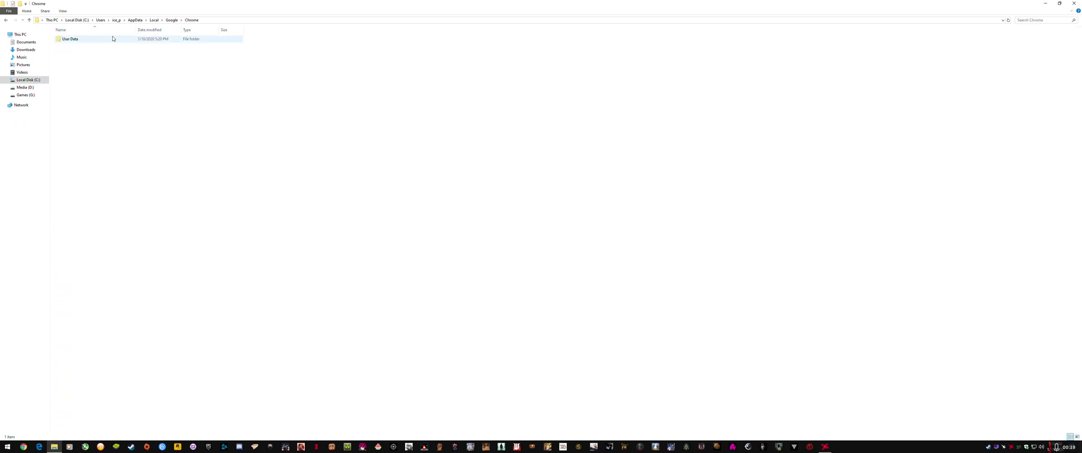
{"action": "double_click", "coordinate": [108, 40]}
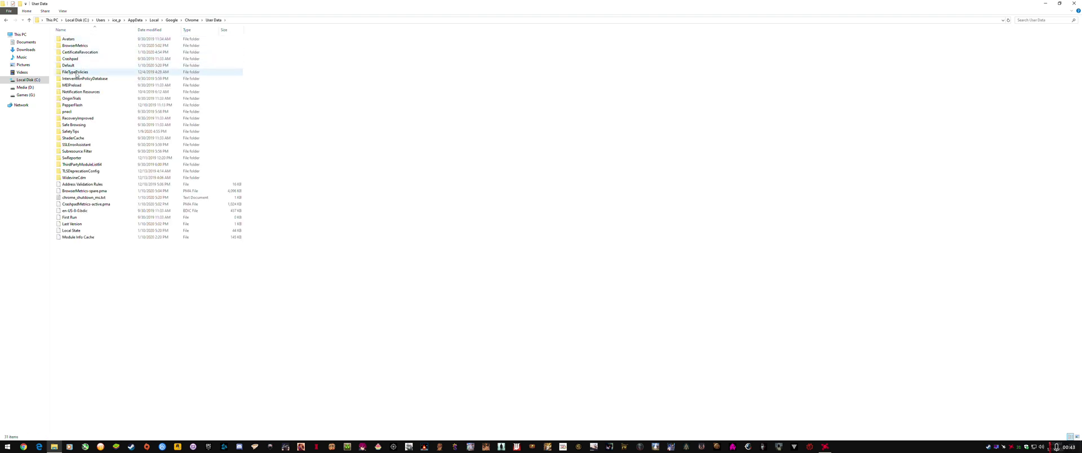
{"action": "double_click", "coordinate": [107, 66]}
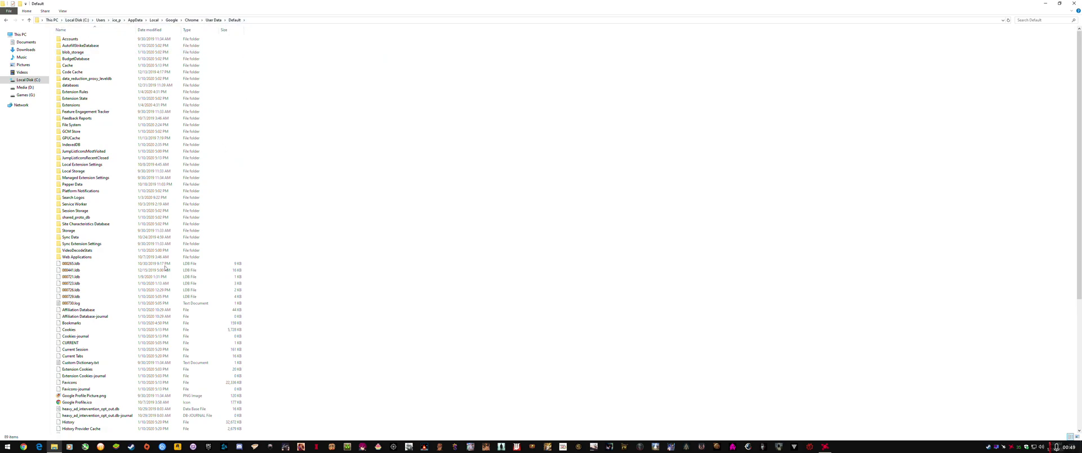
Open the Preferences file from the Default folder in Notepad.
{"action": "scroll", "coordinate": [91, 321], "scroll_direction": "down", "scroll_amount": 10}
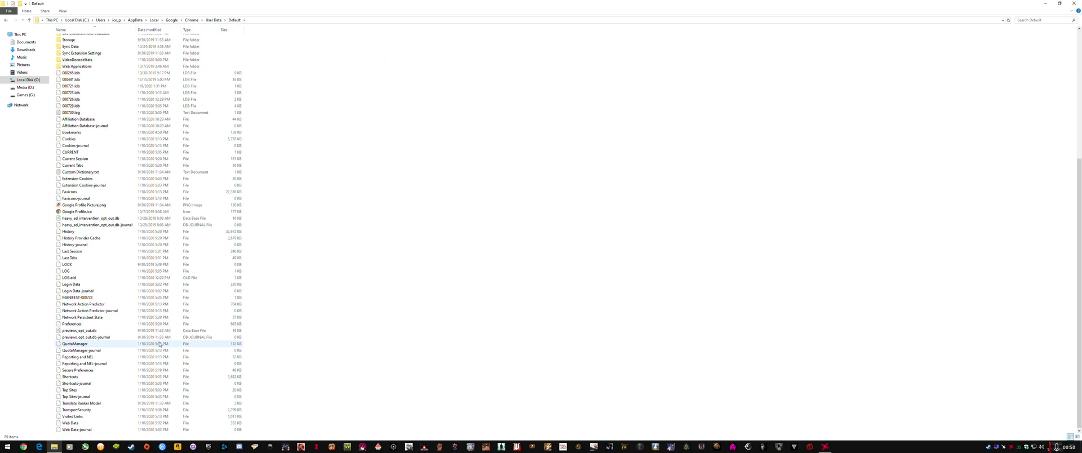
{"action": "right_click", "coordinate": [85, 325]}
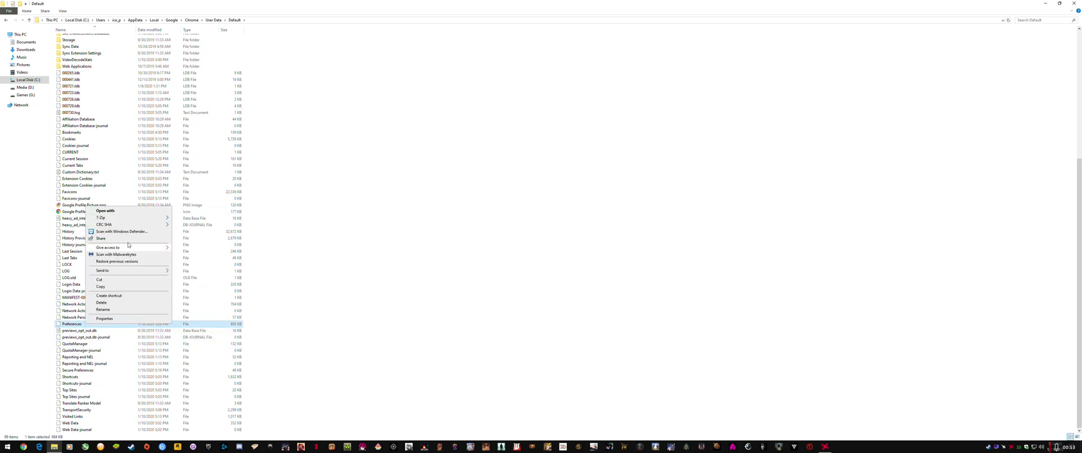
{"action": "left_click", "coordinate": [144, 211]}
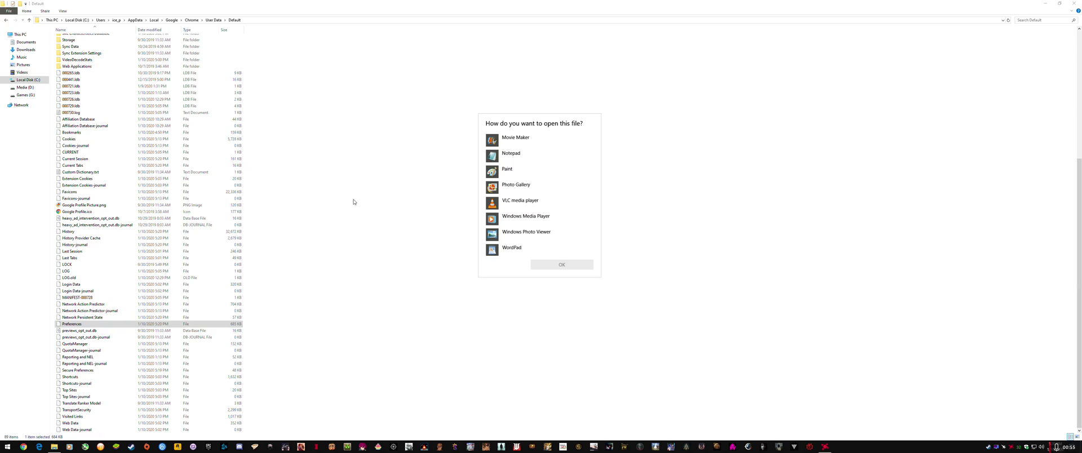
{"action": "left_click", "coordinate": [552, 160]}
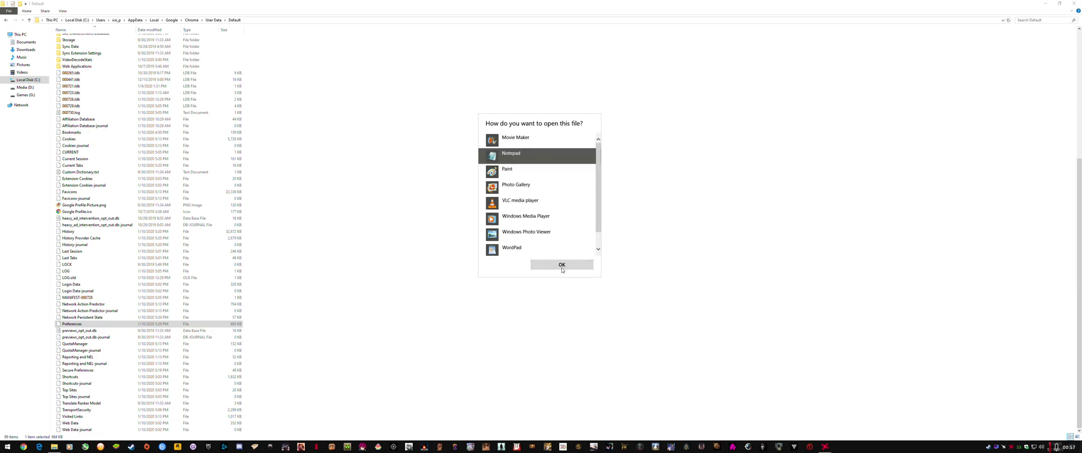
{"action": "left_click", "coordinate": [565, 265]}
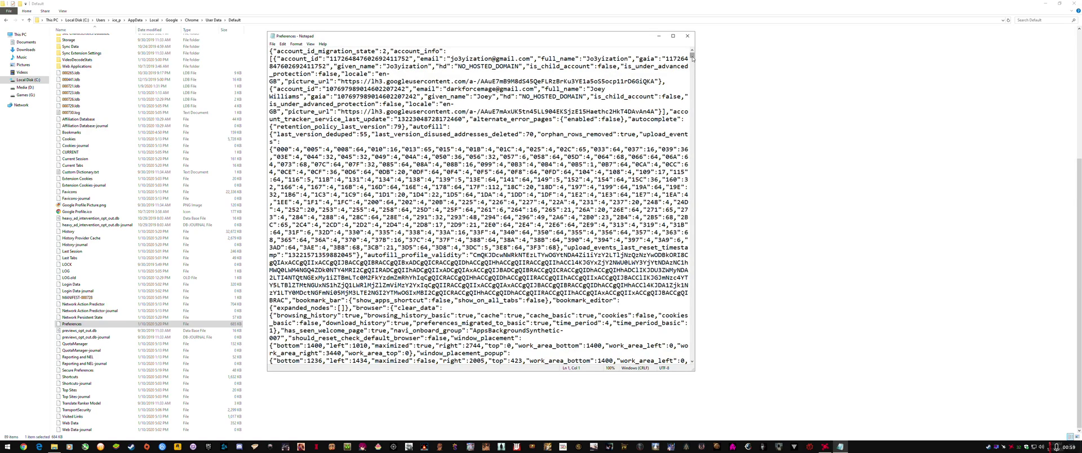
Examine the end of the Preferences text, from the web_apps entry through the trailing webkit entry.
{"action": "left_click_drag", "start_coordinate": [692, 55], "coordinate": [692, 357]}
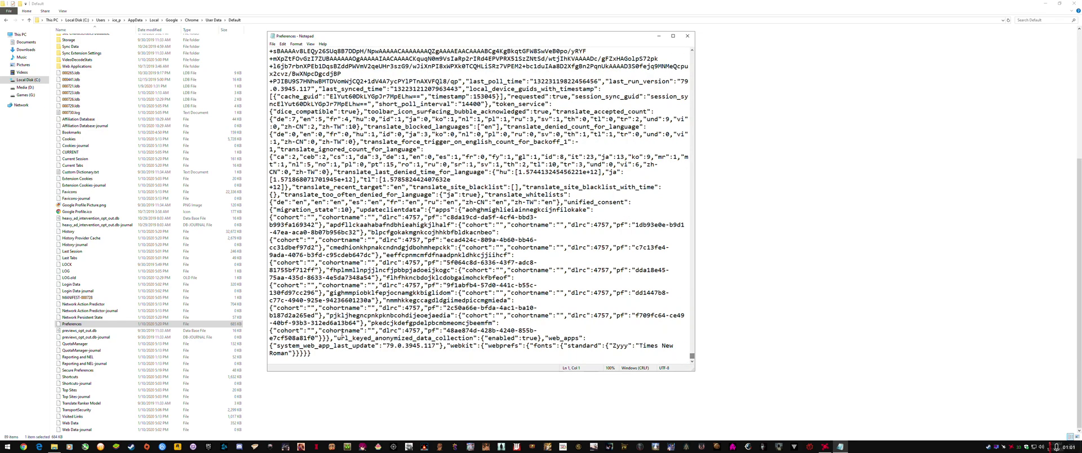
{"action": "left_click_drag", "start_coordinate": [273, 346], "coordinate": [560, 357]}
{"action": "left_click", "coordinate": [441, 346]}
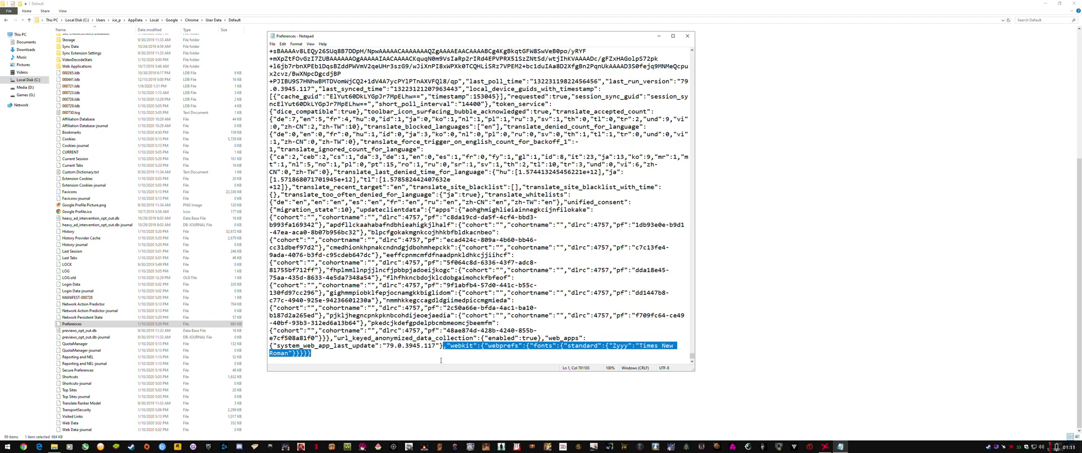
{"action": "left_click", "coordinate": [276, 346]}
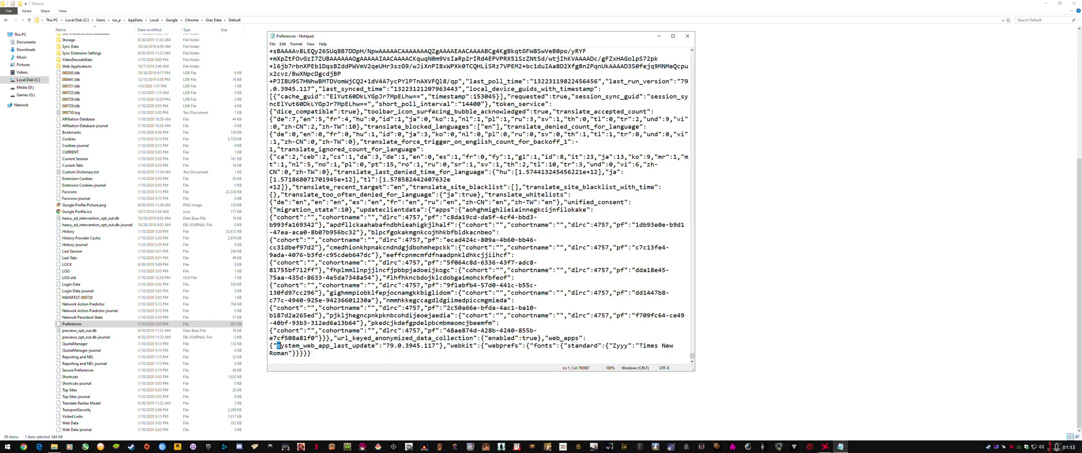
{"action": "left_click_drag", "start_coordinate": [443, 347], "coordinate": [458, 355]}
{"action": "scroll", "coordinate": [479, 203], "scroll_direction": "up", "scroll_amount": 10}
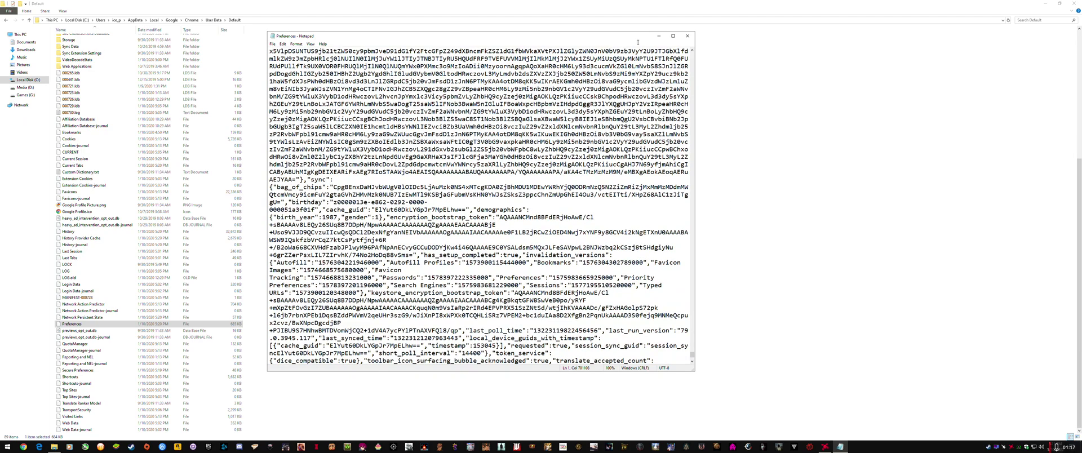
{"action": "scroll", "coordinate": [560, 239], "scroll_direction": "down", "scroll_amount": 10}
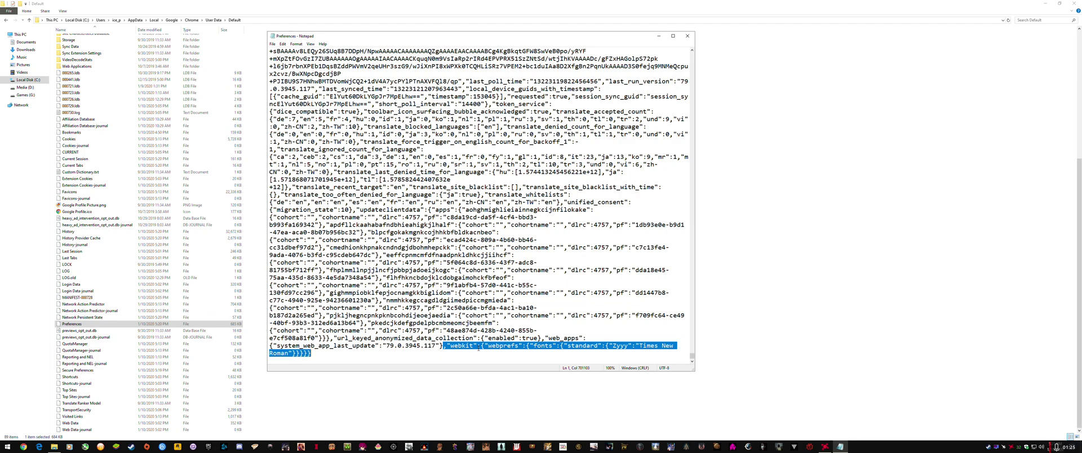
Replace the trailing webkit entry after web_apps with a protocol_handler entry whose excluded_schemes sets magnet to false, and highlight it.
{"action": "left_click", "coordinate": [444, 348]}
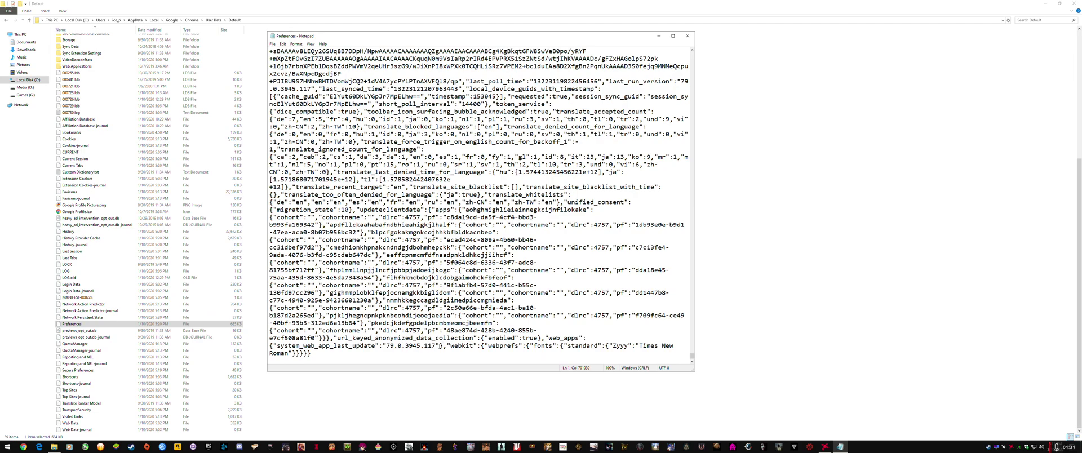
{"action": "key", "text": "ctrl+shift+End"}
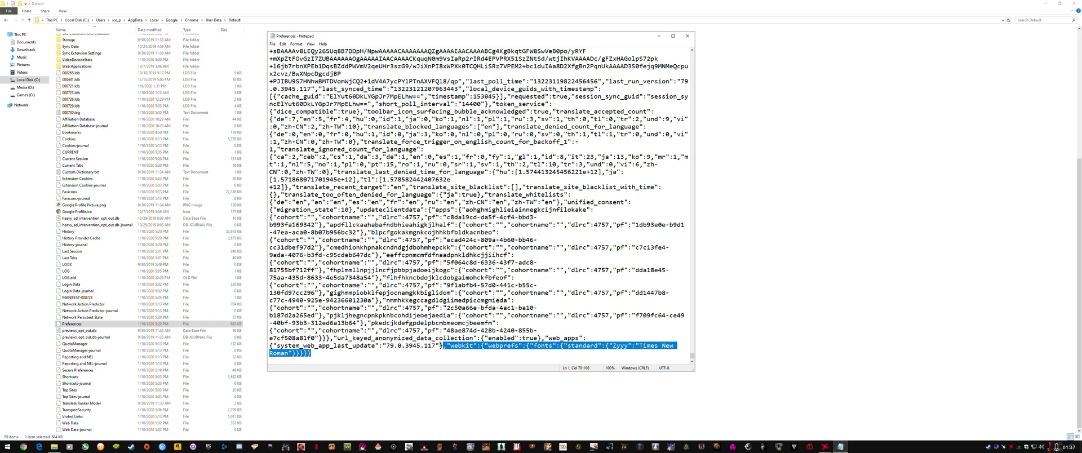
{"action": "key", "text": "Delete"}
{"action": "type", "text": ",\"protocol_handler\":{\"excluded_schemes\":{\"magnet\":false}}}"}
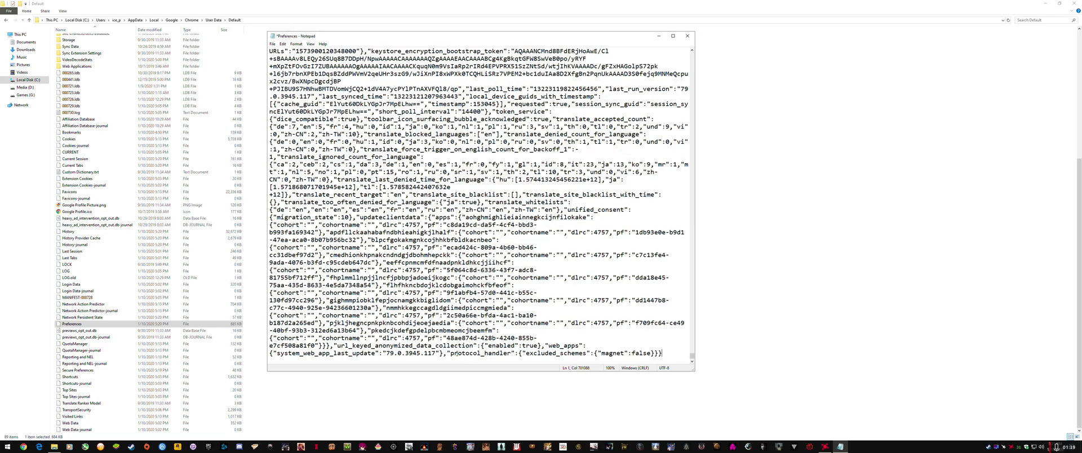
{"action": "left_click_drag", "start_coordinate": [445, 354], "coordinate": [667, 358]}
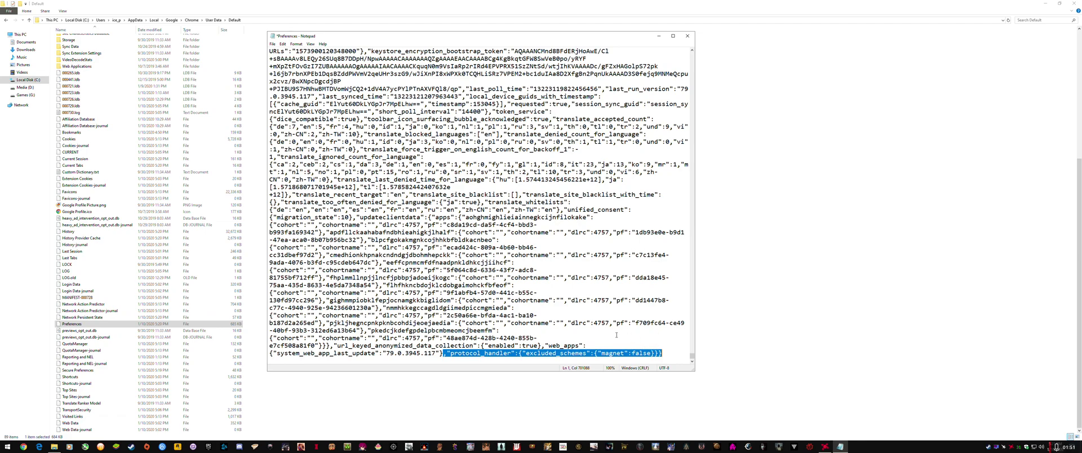
Close the Preferences file in Notepad without saving the changes.
{"action": "left_click", "coordinate": [272, 44]}
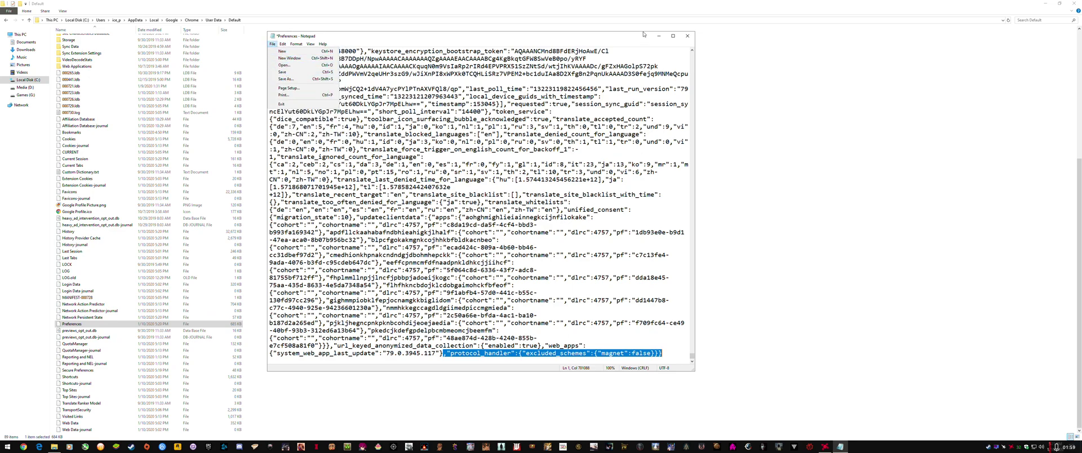
{"action": "left_click", "coordinate": [687, 36]}
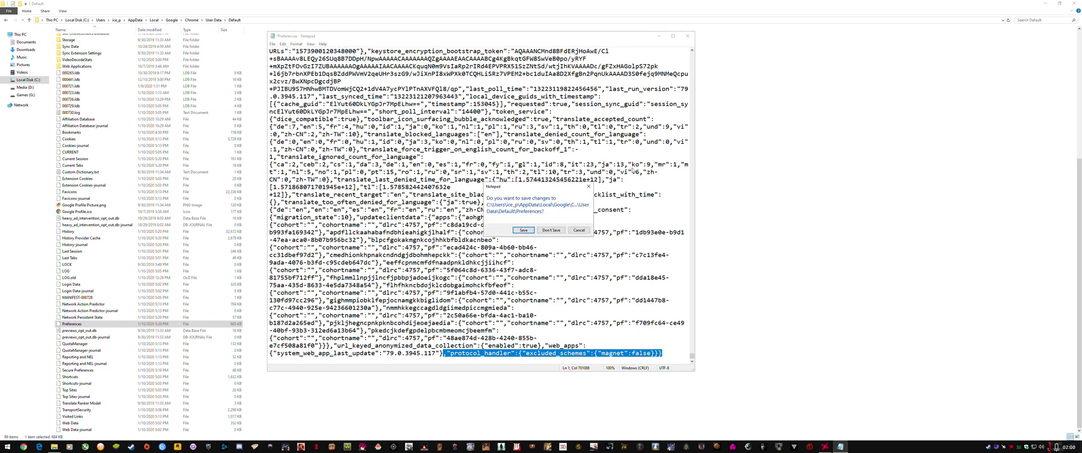
{"action": "left_click", "coordinate": [552, 230]}
Open the properties of the Preferences file and try to apply the Read-only attribute.
{"action": "right_click", "coordinate": [82, 325]}
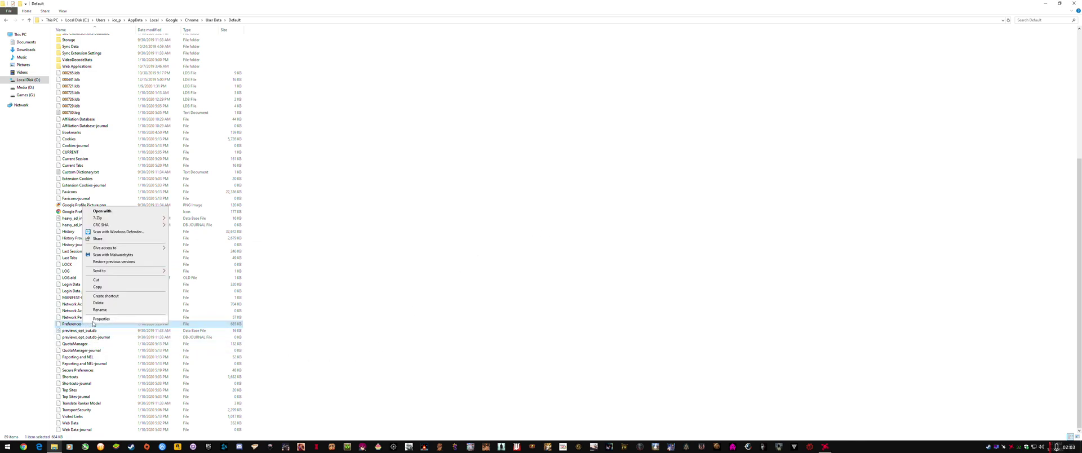
{"action": "left_click", "coordinate": [93, 320]}
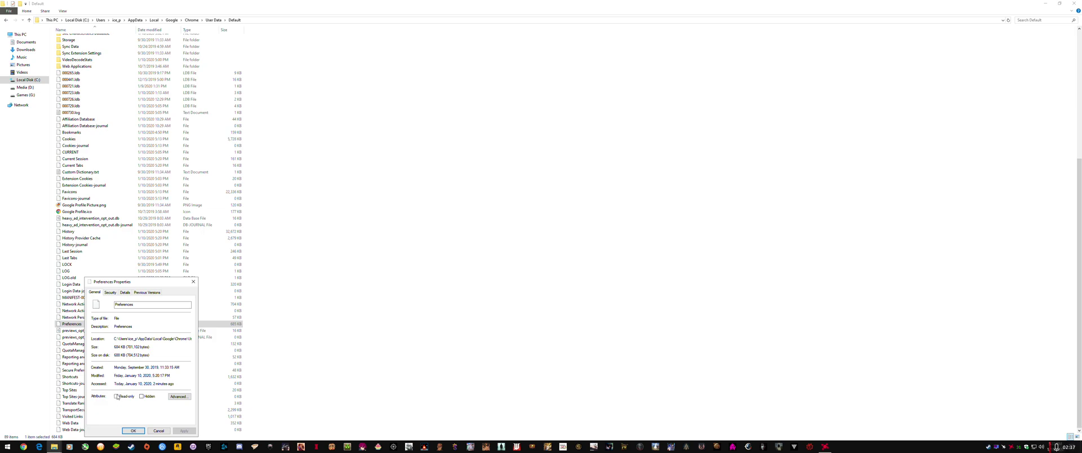
{"action": "left_click", "coordinate": [117, 398]}
{"action": "left_click", "coordinate": [184, 432]}
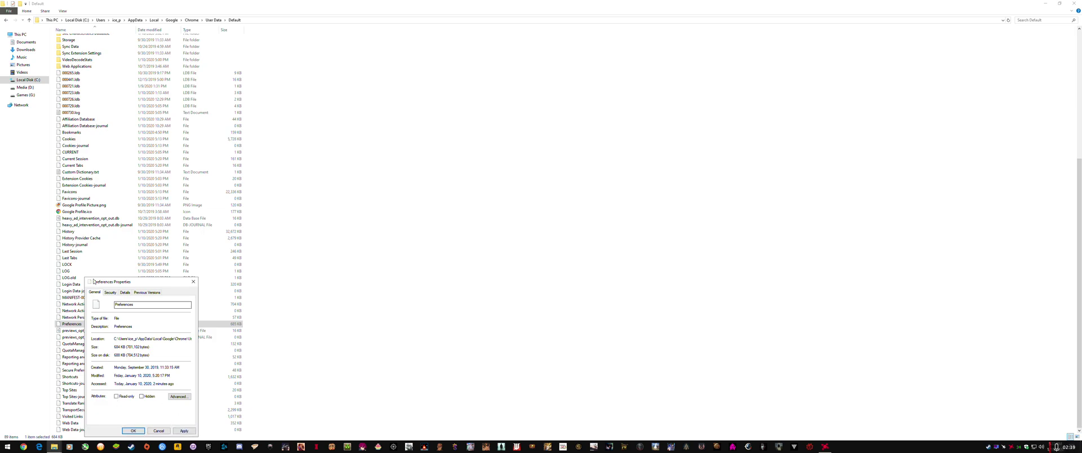